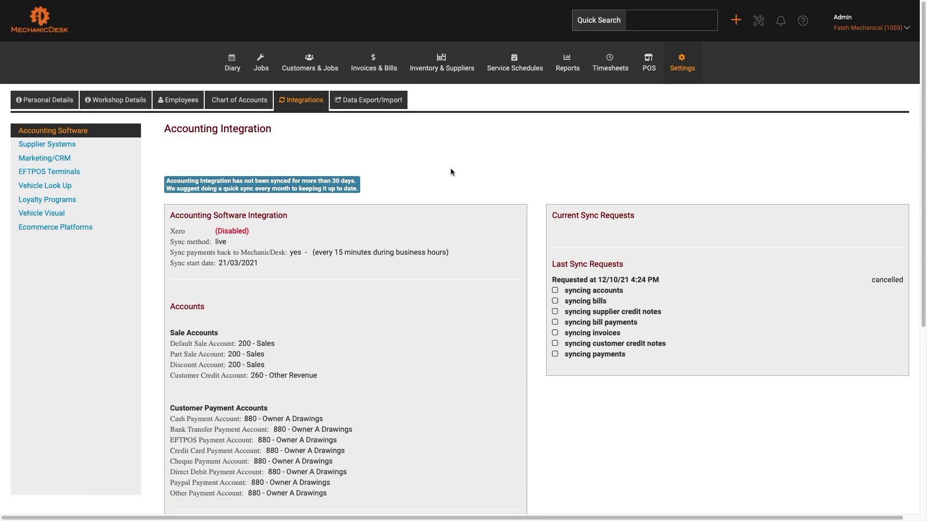
Step: Open Settings > Integrations > Supplier Systems to view the Burson EzyParts integration
{"action": "left_click", "coordinate": [683, 68]}
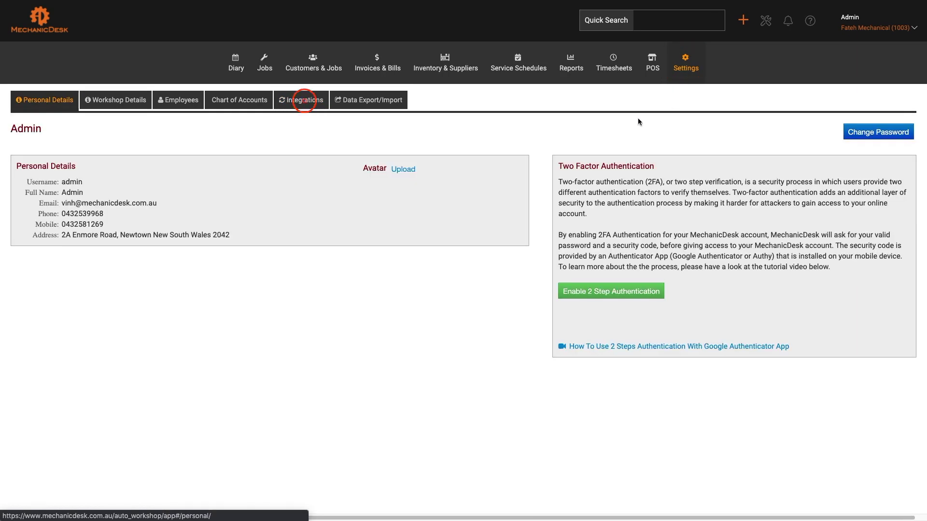
{"action": "left_click", "coordinate": [301, 102]}
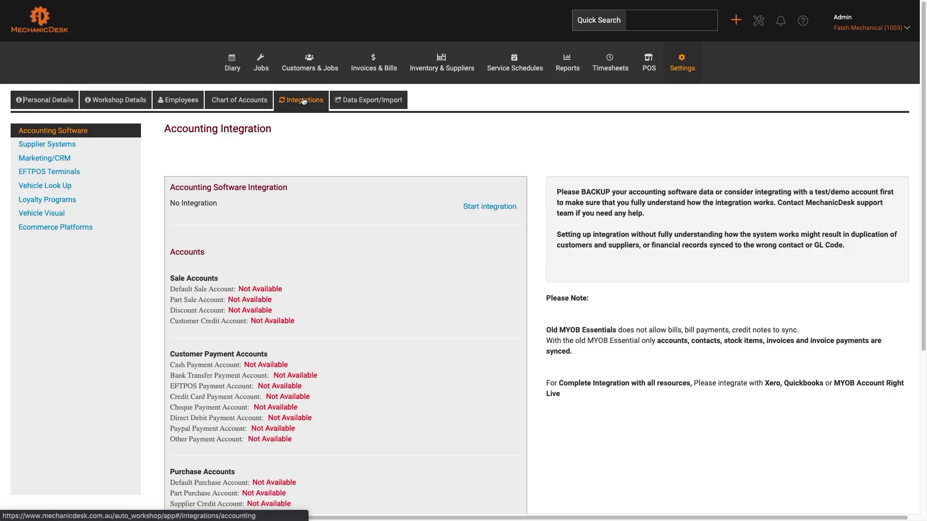
{"action": "left_click", "coordinate": [37, 146]}
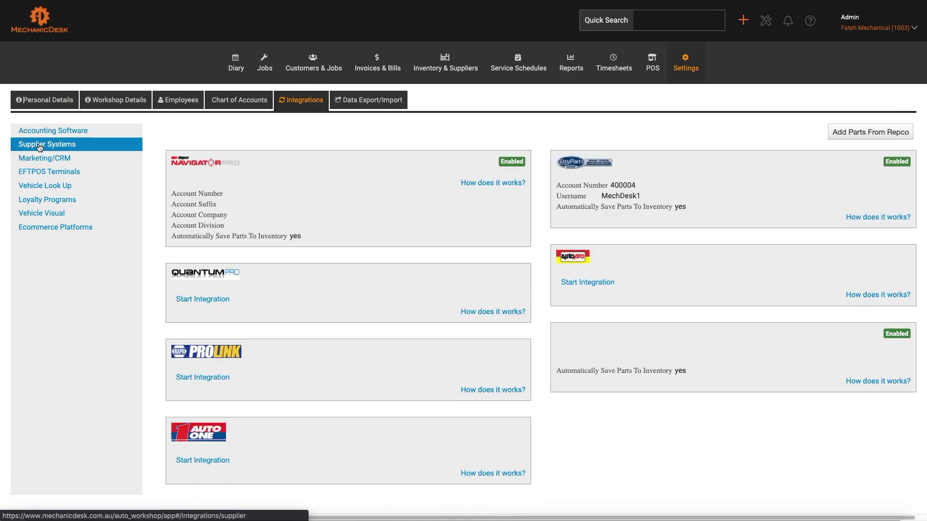
Step: Save the EzyParts connection as New EzyParts with account 400004 and user MechDesk1
{"action": "left_click", "coordinate": [622, 185]}
{"action": "scroll", "coordinate": [708, 271], "scroll_direction": "down", "scroll_amount": 1}
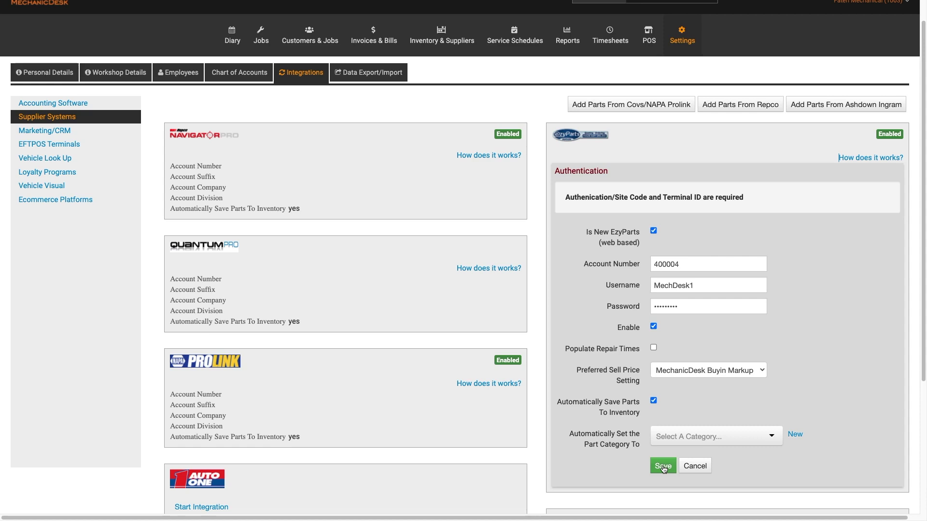
{"action": "left_click", "coordinate": [663, 468]}
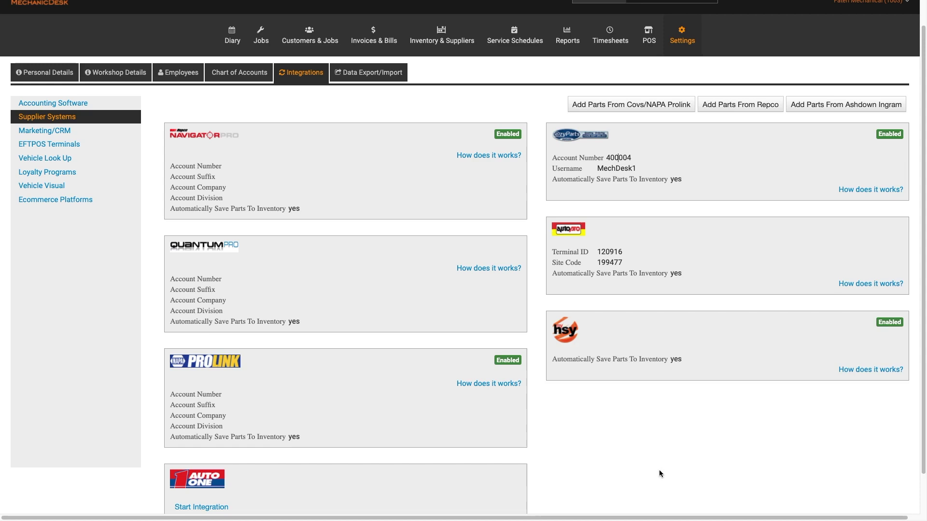
{"action": "scroll", "coordinate": [559, 377], "scroll_direction": "up", "scroll_amount": 1}
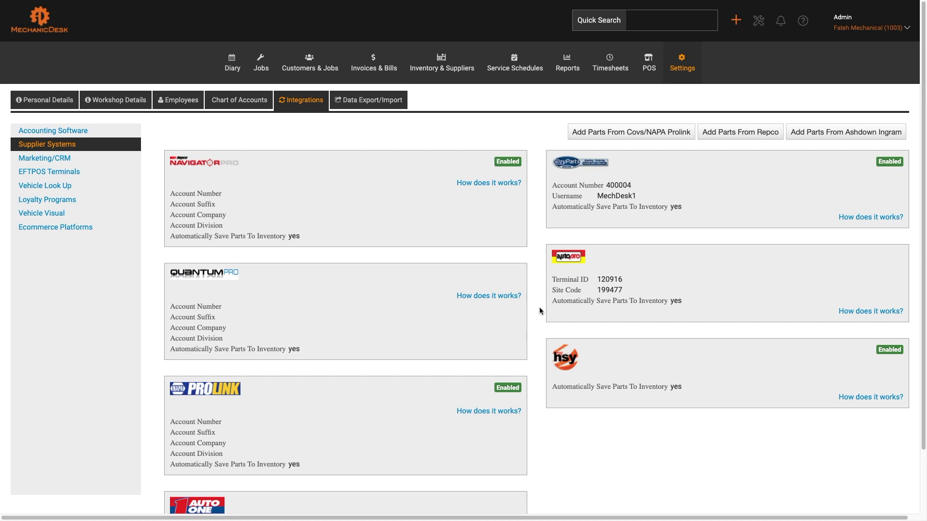
{"action": "left_click", "coordinate": [263, 66]}
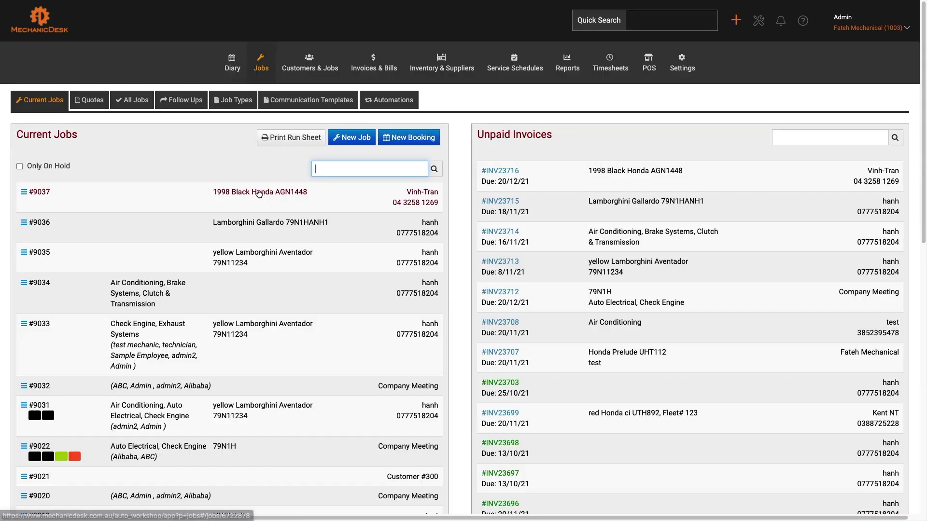
Step: Open job #9037 for the 1998 Black Honda and launch EzyParts from it
{"action": "left_click", "coordinate": [260, 194]}
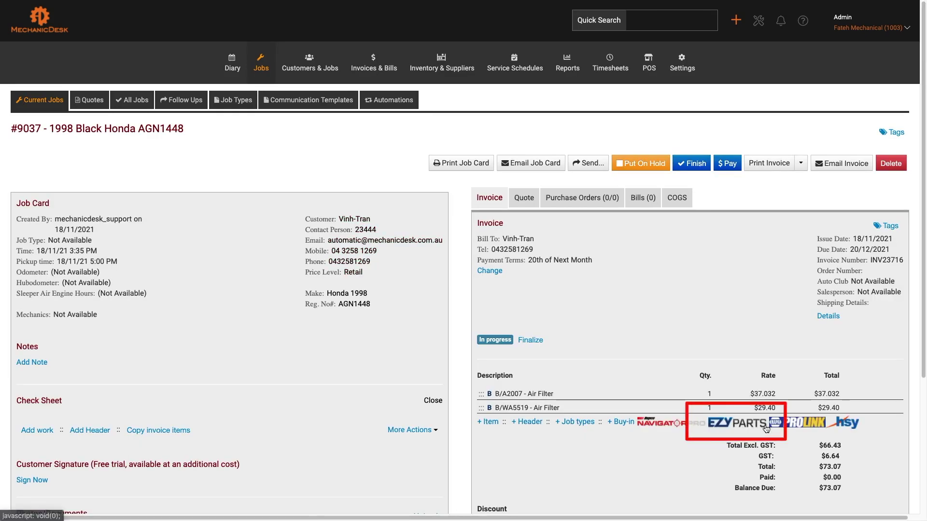
{"action": "left_click", "coordinate": [742, 426]}
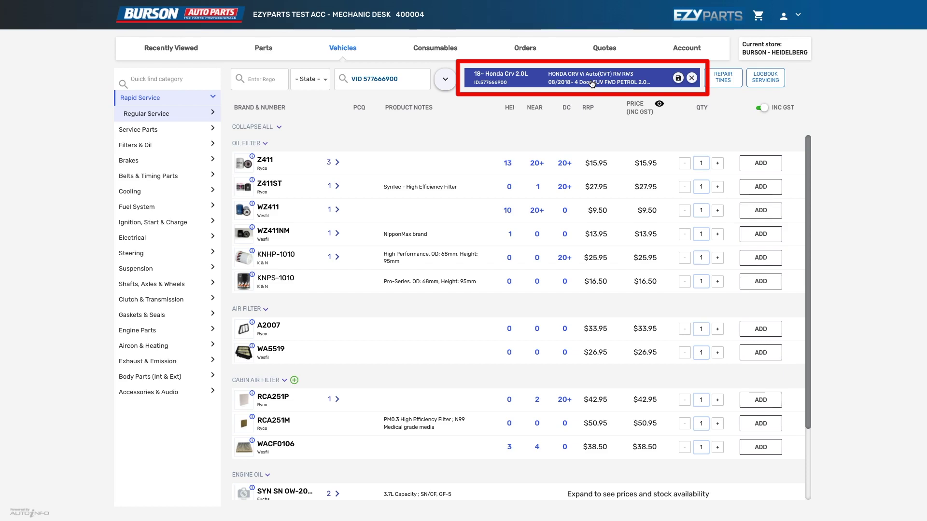
Step: Add the Z411ST, WZ411 and WZ411NM oil filters to the EzyParts cart
{"action": "left_click", "coordinate": [767, 189]}
{"action": "left_click", "coordinate": [767, 212]}
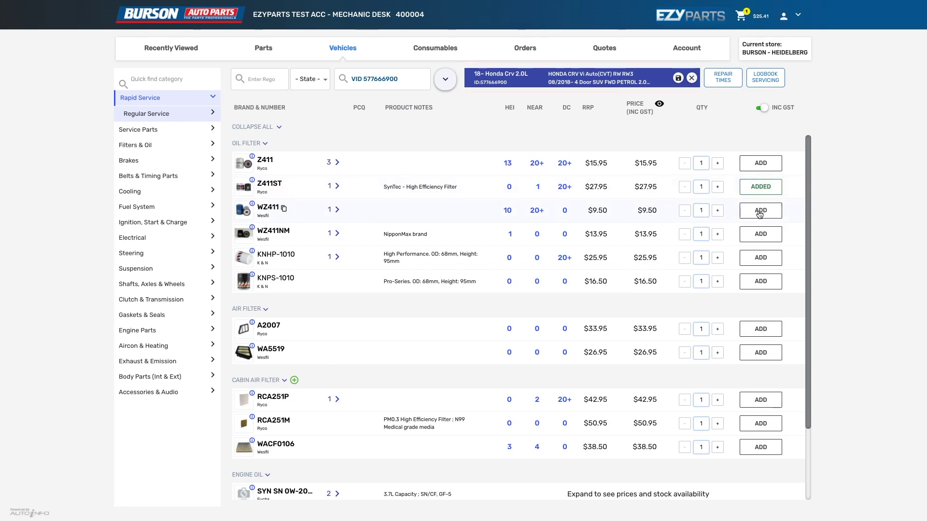
{"action": "left_click", "coordinate": [768, 236]}
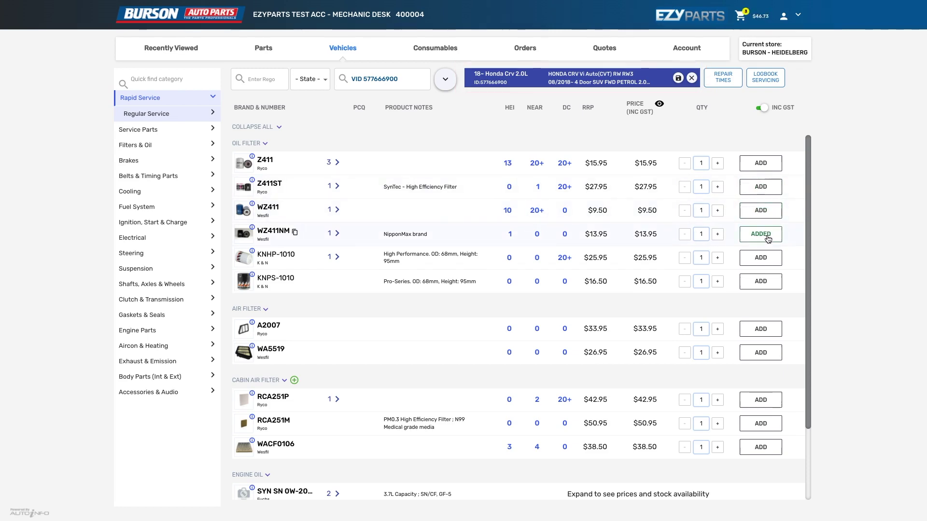
Step: Load the 30,000 KM / 2 Years logbook service parts, starting from 10,000 KM Step 1
{"action": "left_click", "coordinate": [720, 81]}
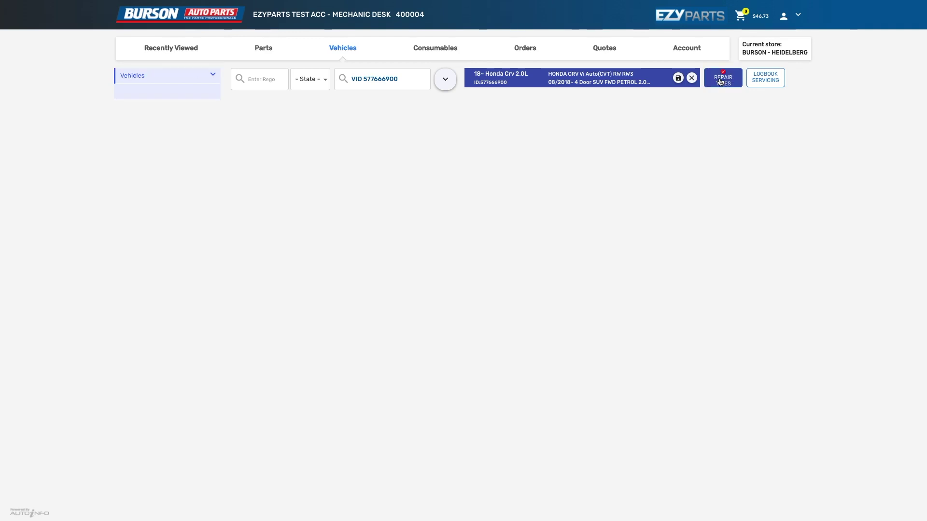
{"action": "left_click", "coordinate": [765, 83]}
{"action": "left_click", "coordinate": [136, 168]}
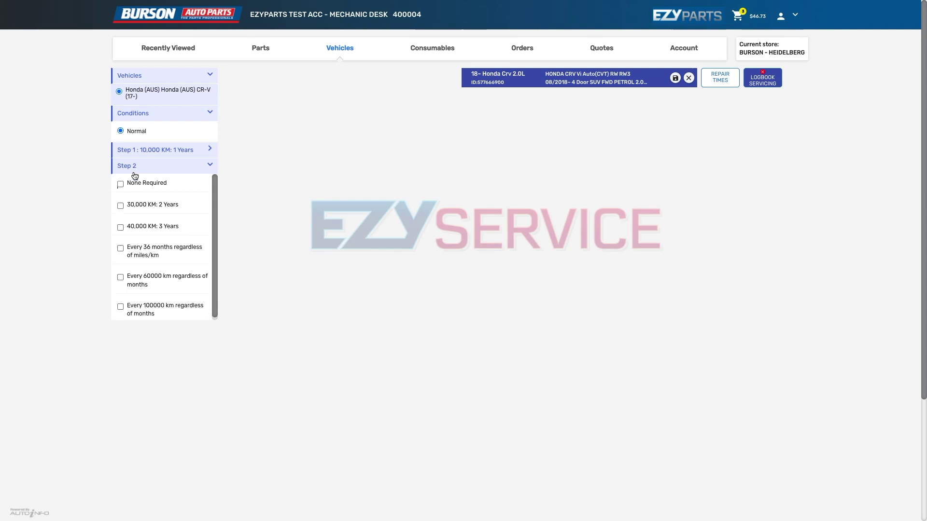
{"action": "left_click", "coordinate": [121, 208]}
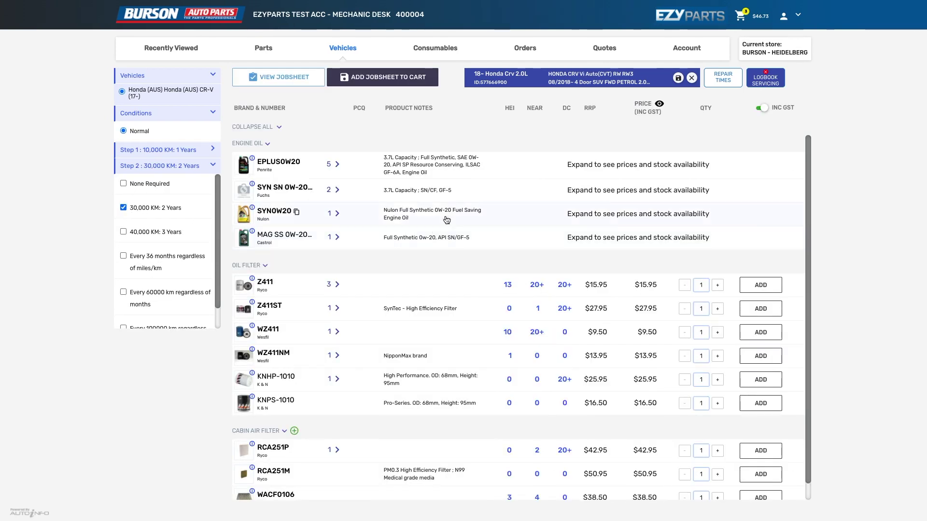
Step: Add the jobsheet to the cart, check out and send the oil filters to job #9037
{"action": "left_click", "coordinate": [399, 78]}
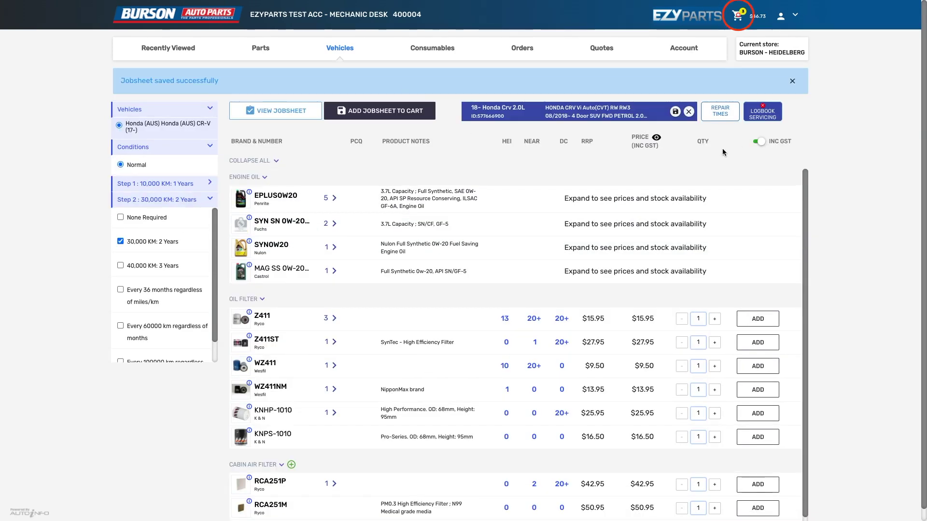
{"action": "left_click", "coordinate": [736, 16]}
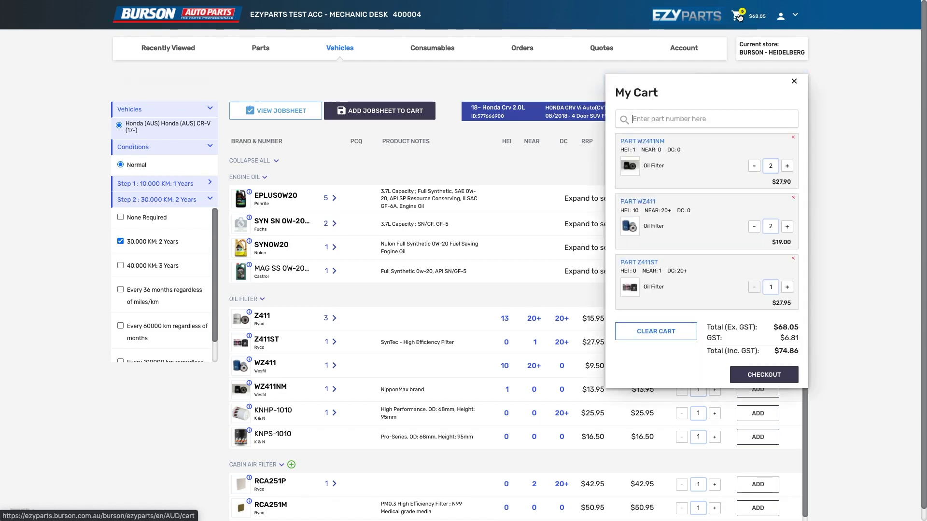
{"action": "left_click", "coordinate": [773, 380]}
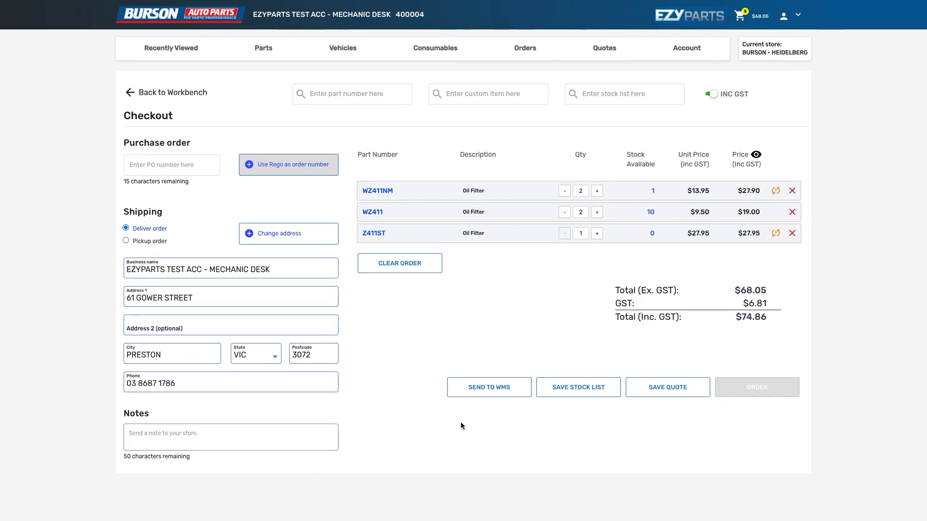
{"action": "left_click", "coordinate": [499, 397]}
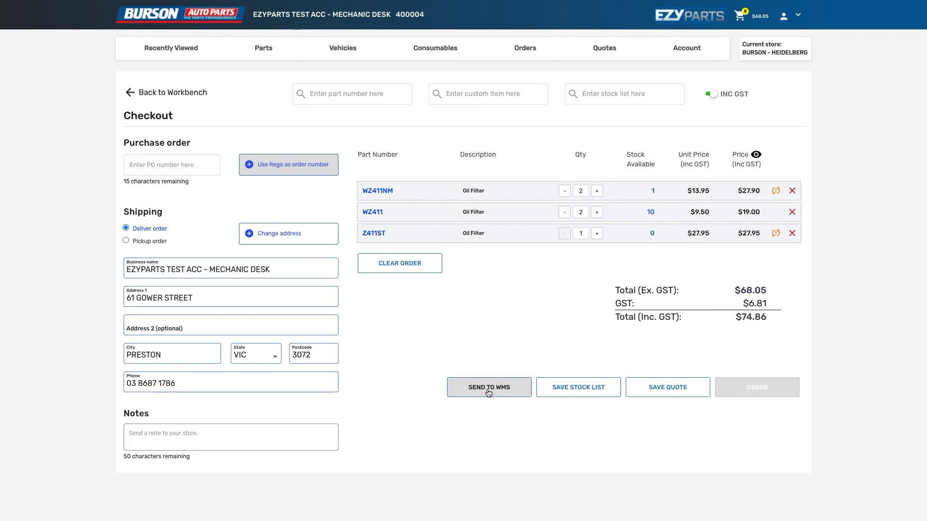
{"action": "left_click", "coordinate": [488, 393]}
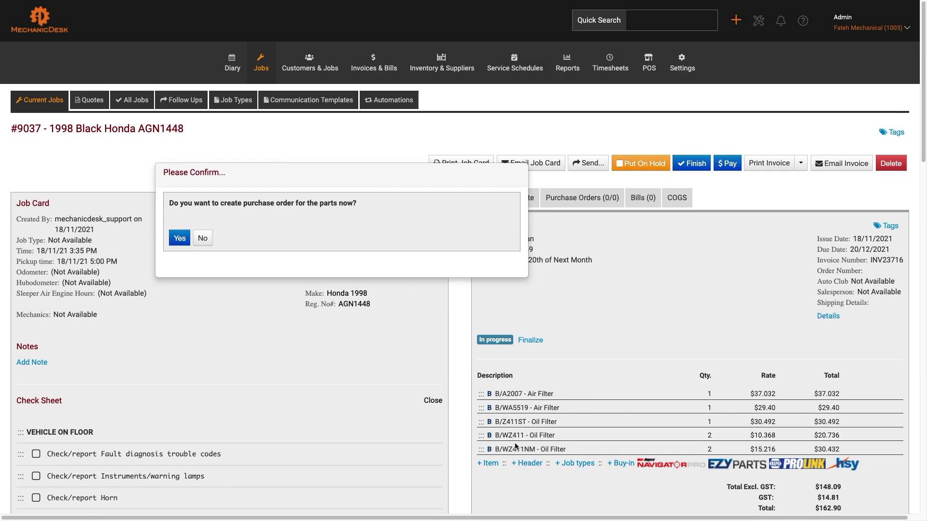
Step: Move the confirmation aside to review invoice lines, then accept creating a purchase order
{"action": "left_click_drag", "start_coordinate": [328, 178], "coordinate": [353, 202]}
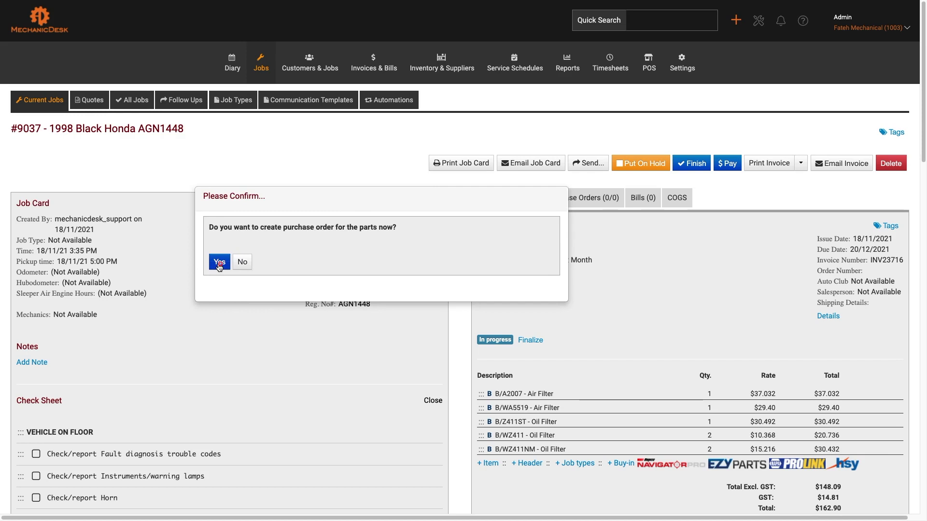
{"action": "left_click", "coordinate": [219, 263]}
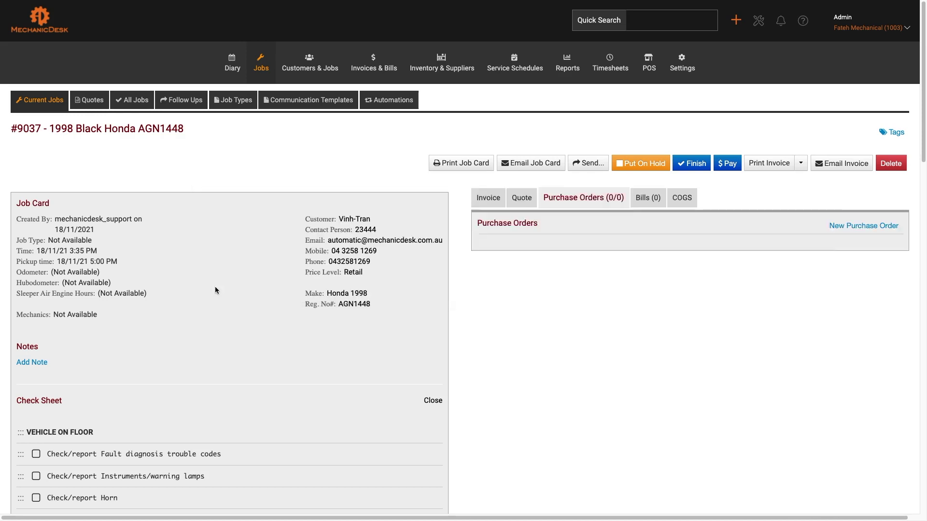
Step: Set Burson as the purchase order supplier and pick oil filter invoice items
{"action": "type", "text": "burson"}
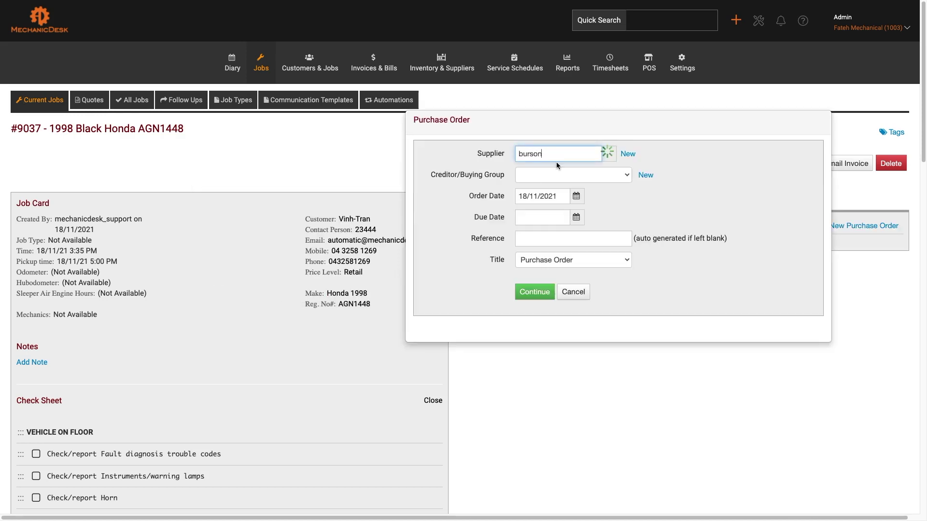
{"action": "left_click", "coordinate": [558, 170]}
{"action": "left_click", "coordinate": [535, 291]}
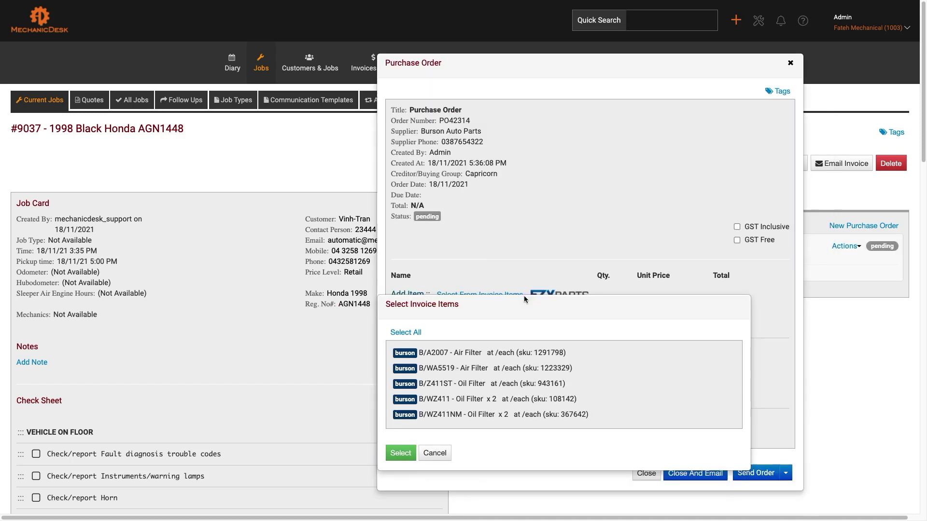
{"action": "left_click", "coordinate": [468, 418]}
{"action": "left_click", "coordinate": [475, 400]}
Step: Select all five invoice filter items and add them to PO42314, totalling $135.76
{"action": "left_click", "coordinate": [478, 368]}
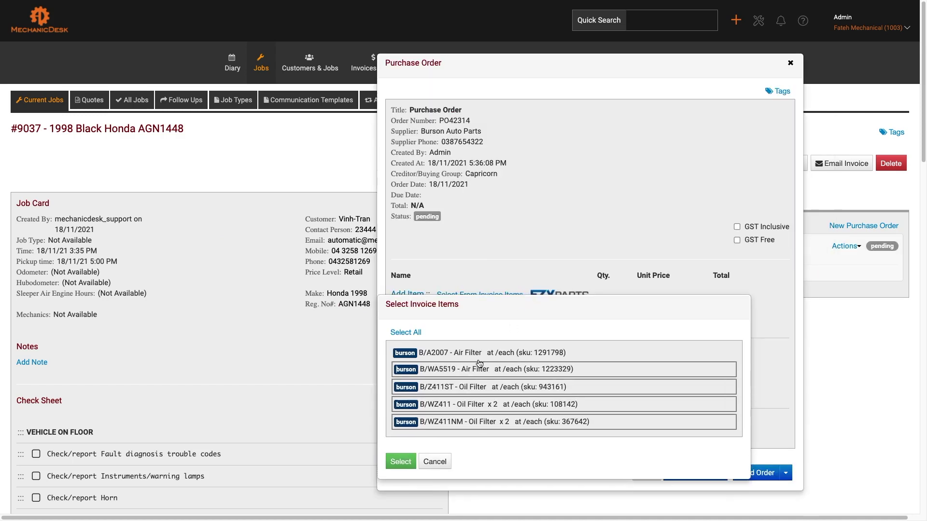
{"action": "left_click", "coordinate": [405, 332]}
{"action": "left_click", "coordinate": [399, 467]}
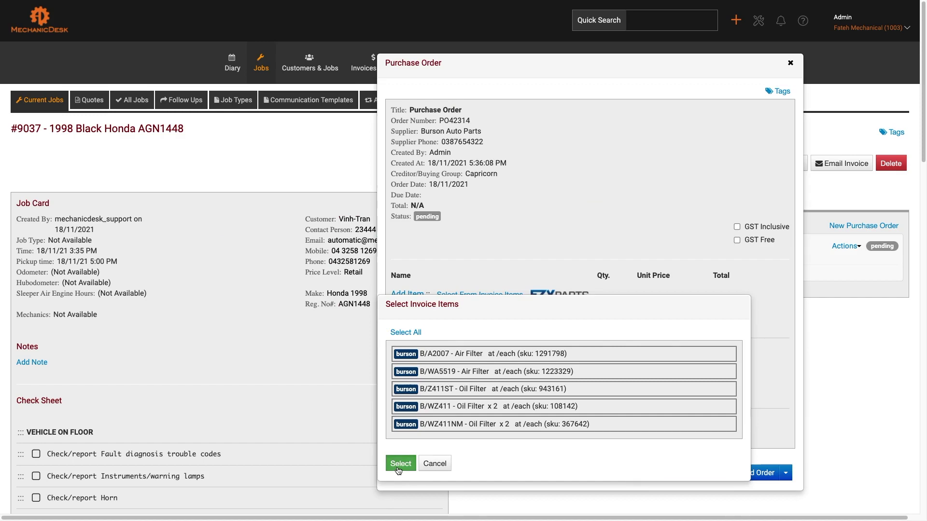
{"action": "scroll", "coordinate": [538, 279], "scroll_direction": "down", "scroll_amount": 10}
{"action": "scroll", "coordinate": [537, 279], "scroll_direction": "down", "scroll_amount": 5}
{"action": "left_click", "coordinate": [397, 239]}
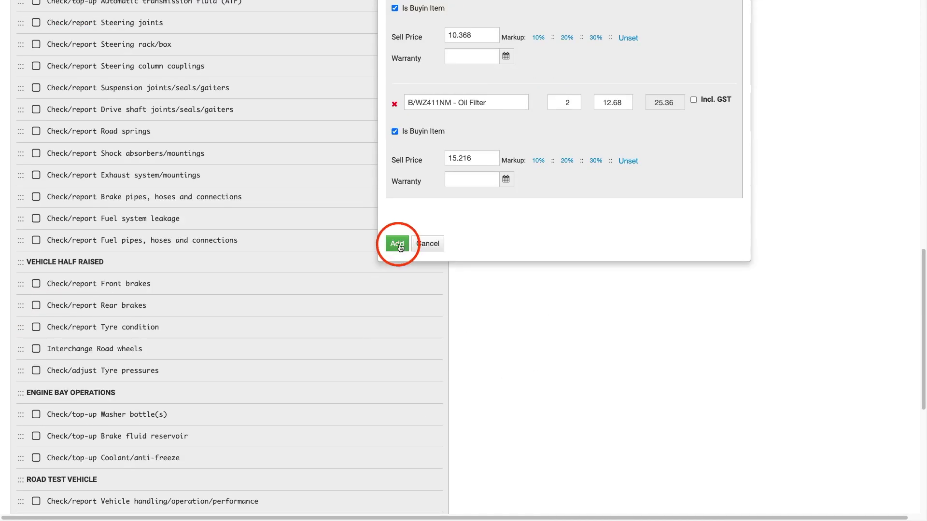
{"action": "scroll", "coordinate": [587, 398], "scroll_direction": "up", "scroll_amount": 5}
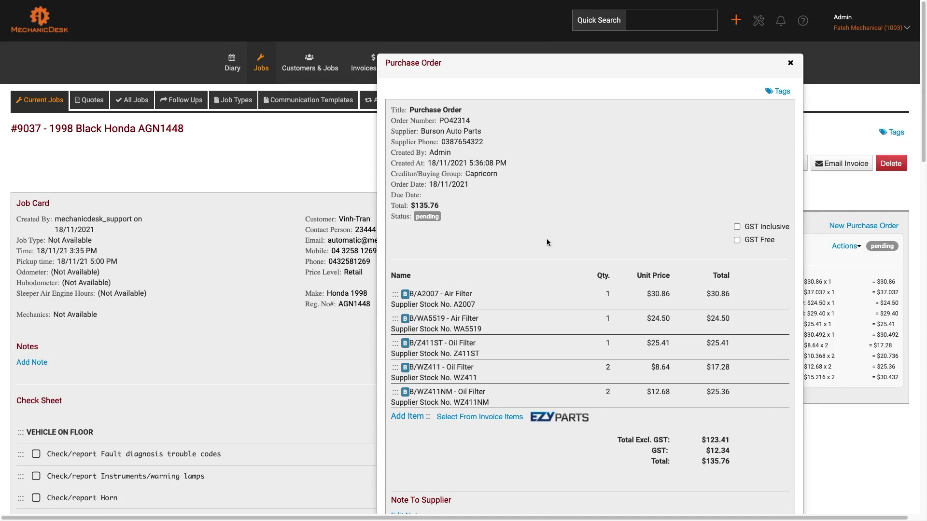
{"action": "scroll", "coordinate": [547, 238], "scroll_direction": "down", "scroll_amount": 4}
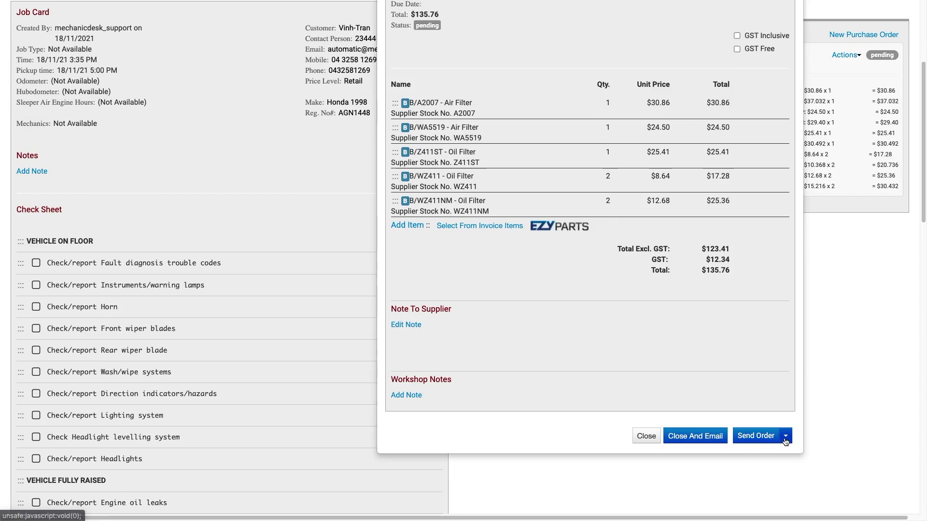
Step: Run Check Availability on PO42314, which flags four filter lines as unavailable
{"action": "left_click", "coordinate": [785, 438]}
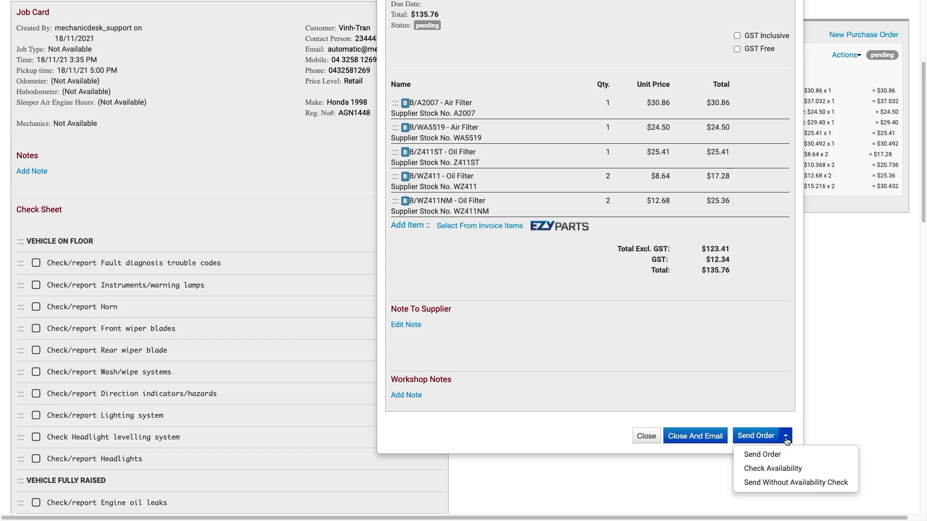
{"action": "left_click", "coordinate": [786, 471]}
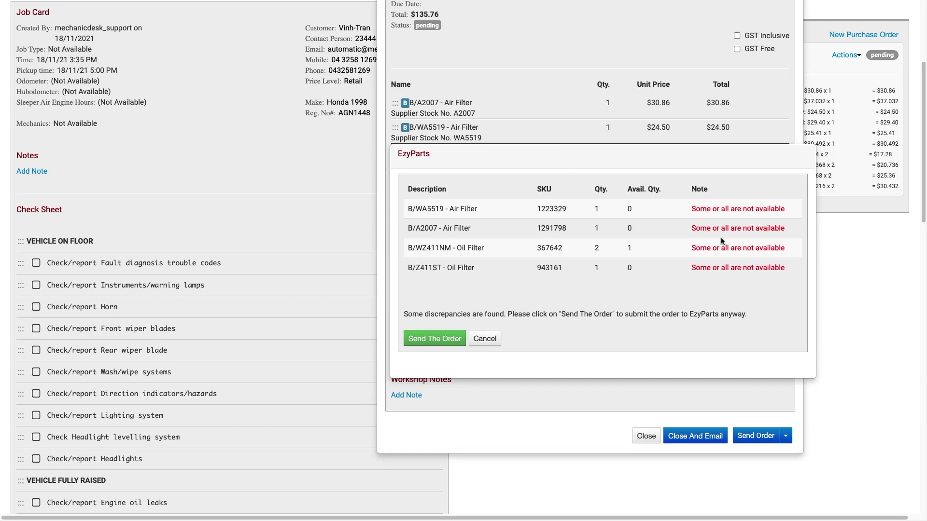
Step: Send PO42314 to EzyParts anyway as order #108688846, then close it
{"action": "left_click", "coordinate": [432, 342]}
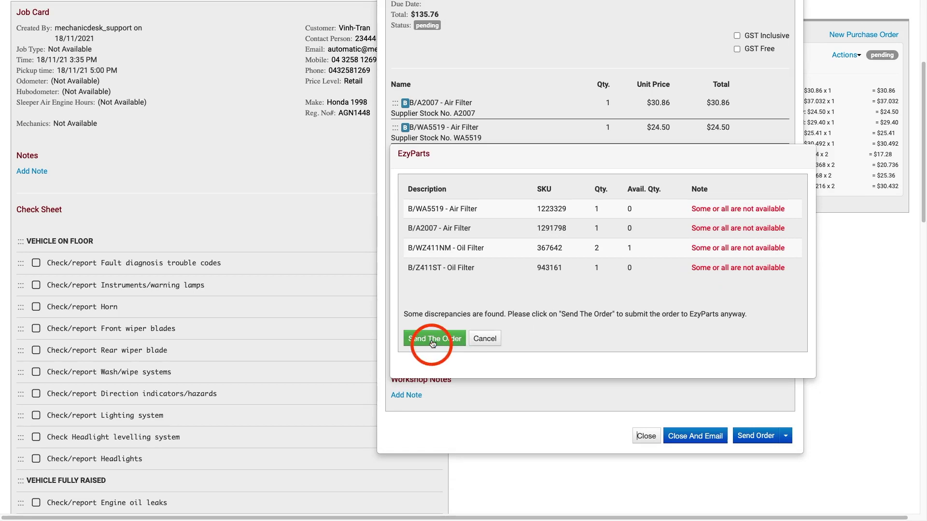
{"action": "left_click", "coordinate": [432, 342]}
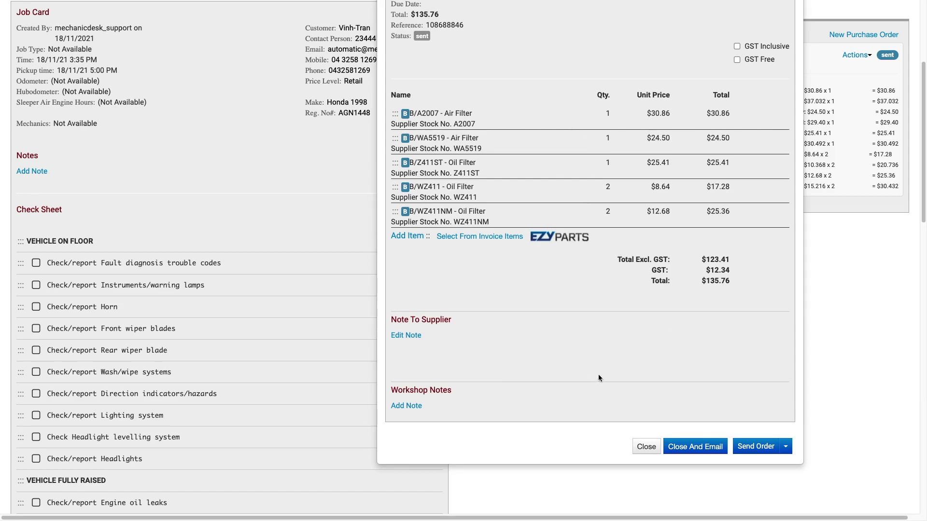
{"action": "left_click", "coordinate": [647, 447]}
{"action": "scroll", "coordinate": [695, 452], "scroll_direction": "up", "scroll_amount": 4}
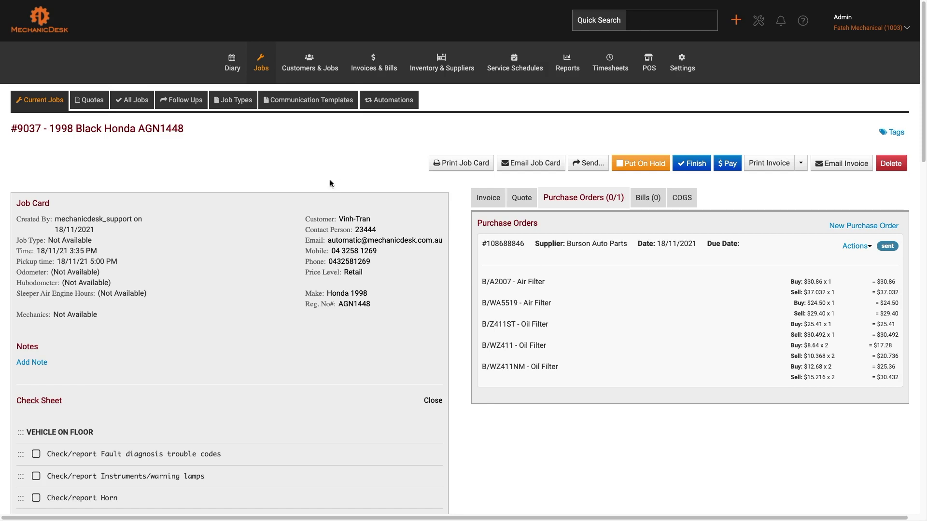
{"action": "left_click", "coordinate": [97, 106]}
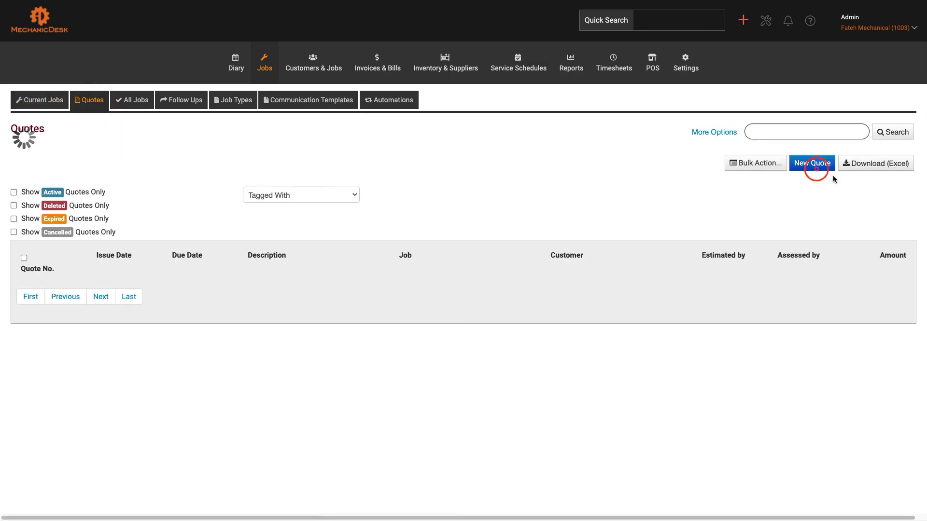
{"action": "left_click", "coordinate": [818, 167]}
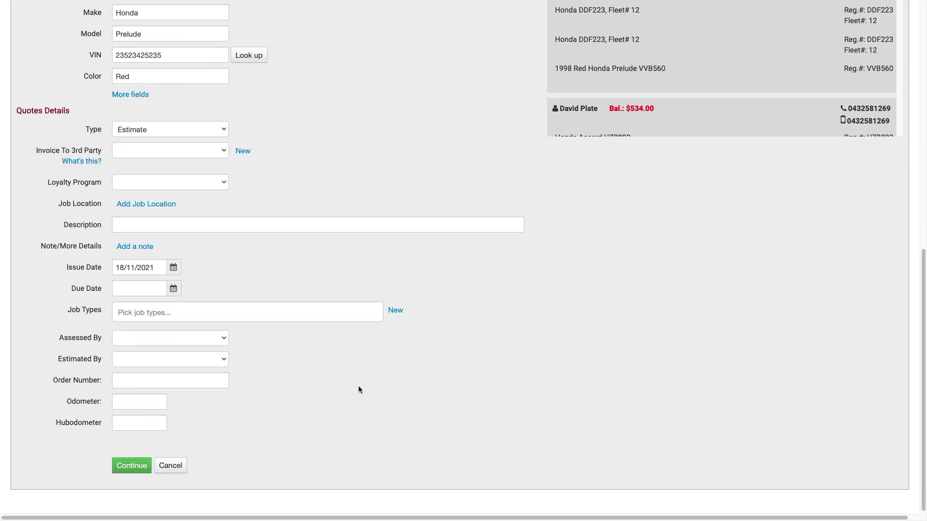
{"action": "left_click", "coordinate": [137, 465]}
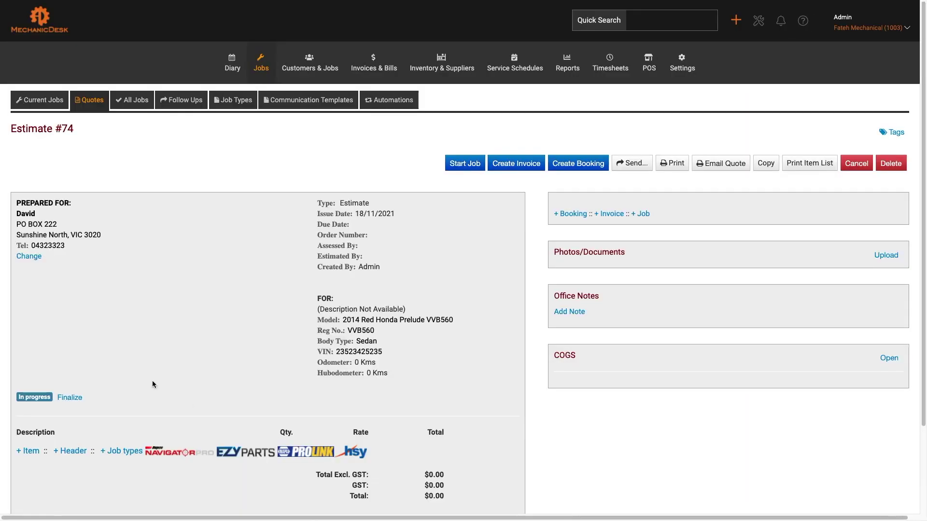
{"action": "scroll", "coordinate": [152, 385], "scroll_direction": "down", "scroll_amount": 1}
{"action": "left_click", "coordinate": [255, 429]}
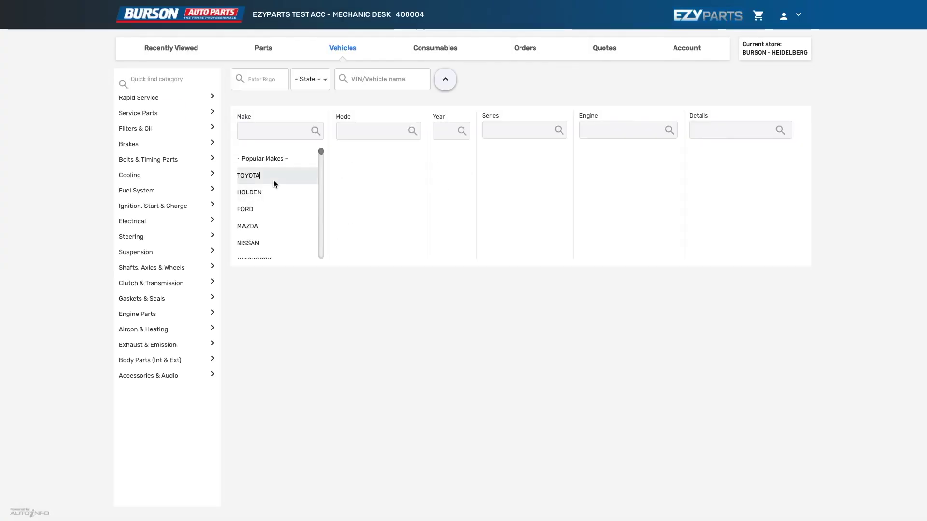
Step: Select the Toyota Landcruiser, all model years and its series to list parts
{"action": "left_click", "coordinate": [274, 179]}
{"action": "left_click", "coordinate": [358, 174]}
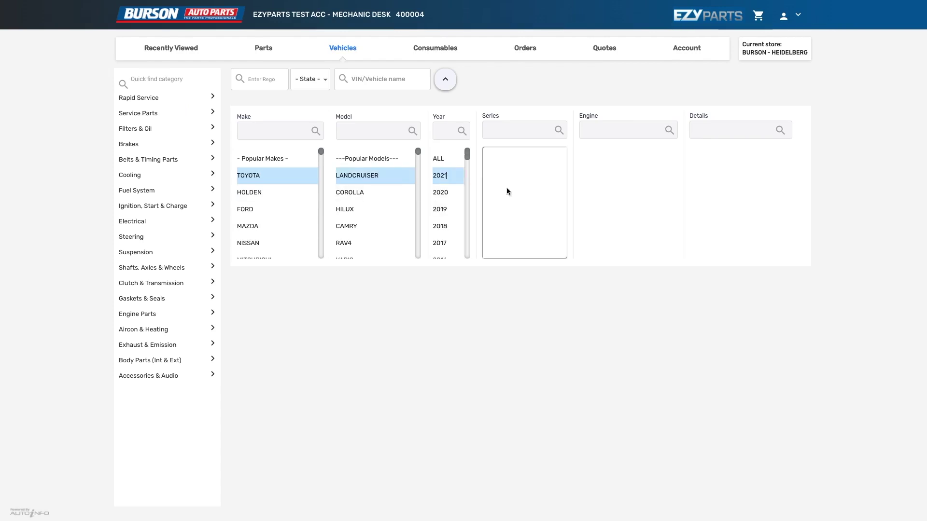
{"action": "left_click", "coordinate": [502, 191]}
{"action": "left_click", "coordinate": [730, 166]}
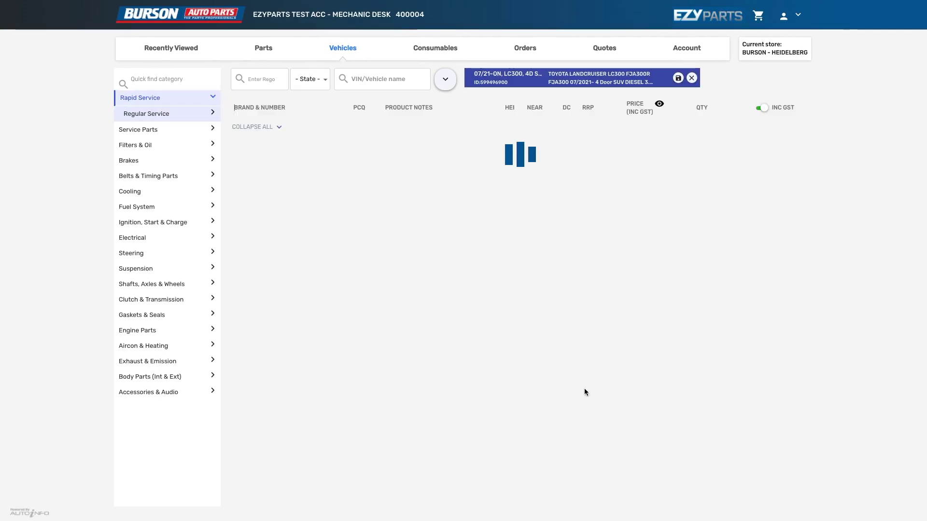
Step: Add the Z9, Z9ST and WZ9 oil filters to the cart and check out
{"action": "left_click", "coordinate": [770, 173]}
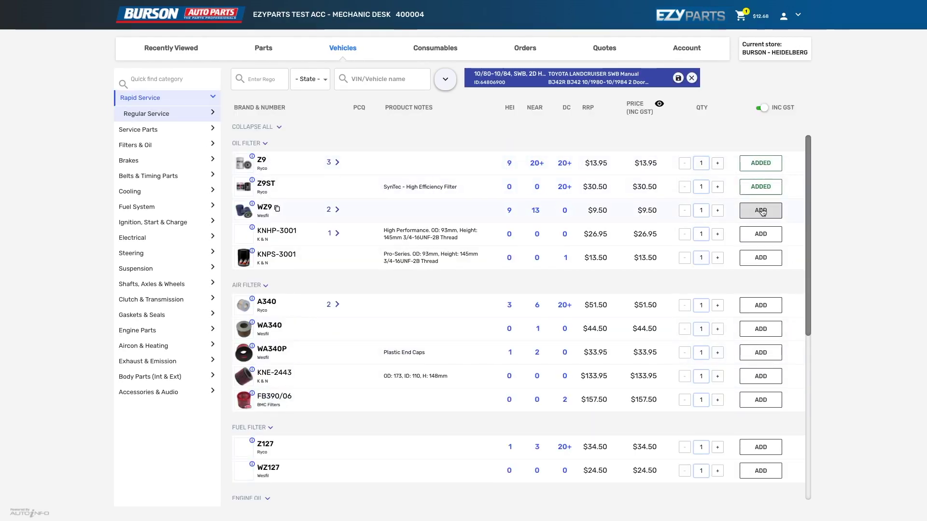
{"action": "left_click", "coordinate": [741, 211]}
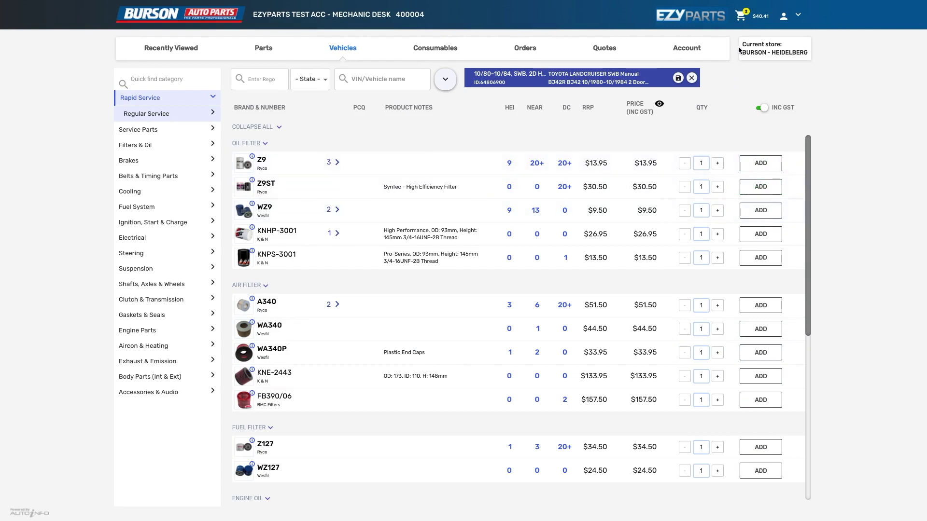
{"action": "left_click", "coordinate": [746, 18]}
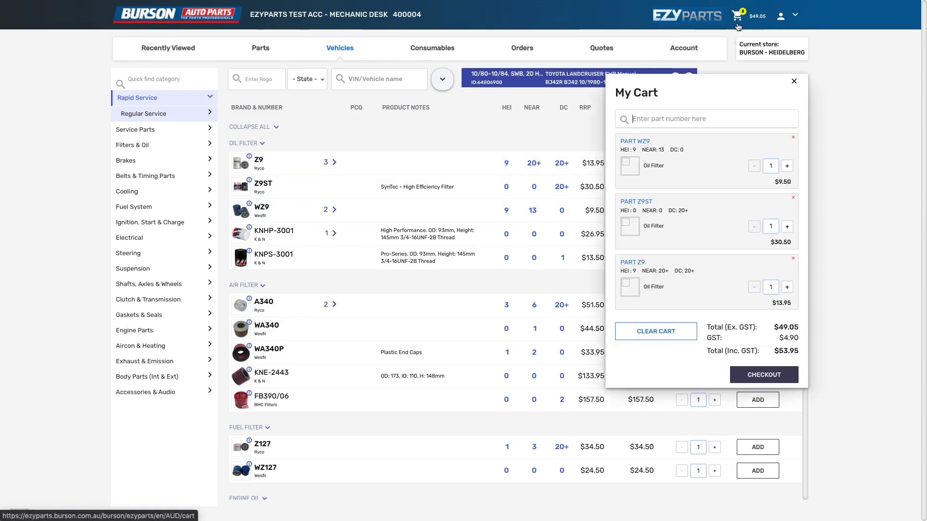
{"action": "left_click", "coordinate": [780, 380]}
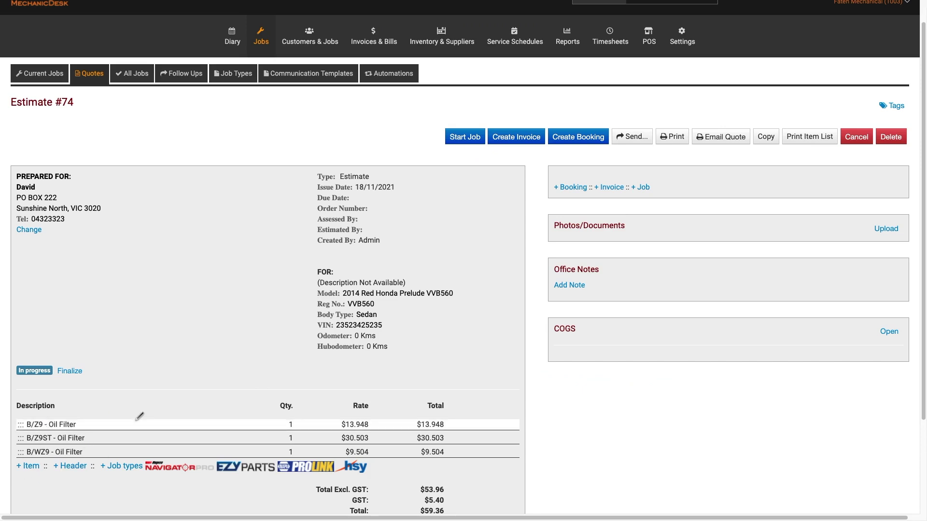
Step: Scroll down Estimate #74 to review the three oil filter lines totalling $59.36
{"action": "scroll", "coordinate": [134, 420], "scroll_direction": "down", "scroll_amount": 2}
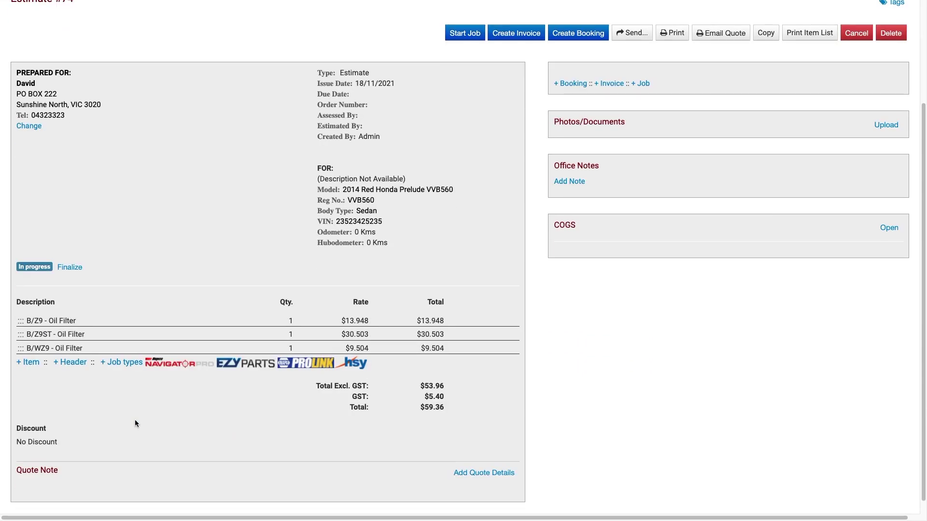